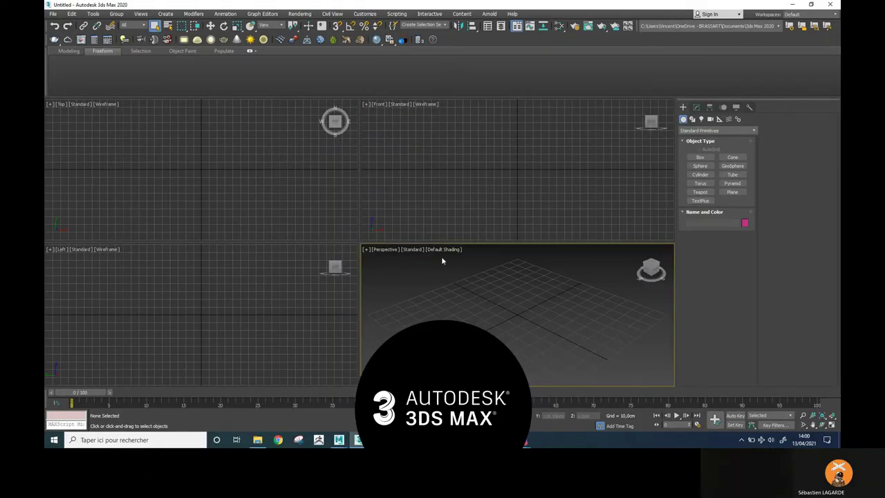
# Open the File menu in the top-left corner of 3ds Max.
pyautogui.click(53, 14)
pyautogui.moveTo(63, 127)
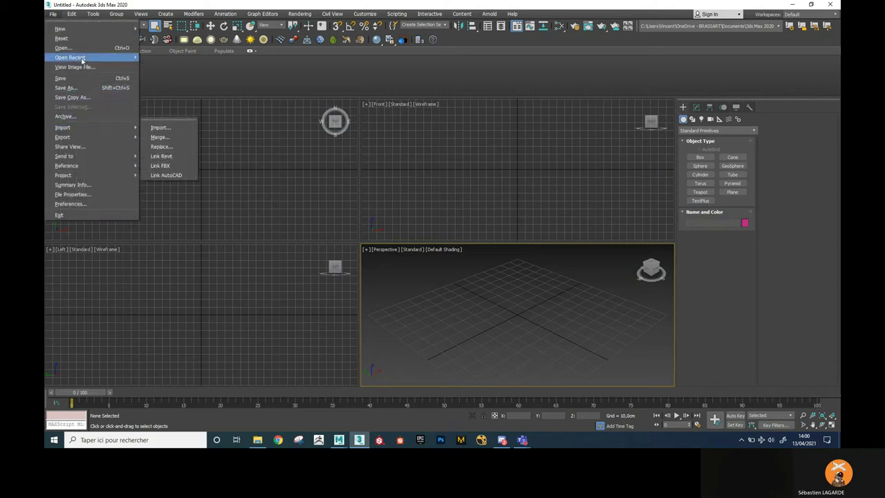
# Start opening a scene and browse Desktop > BUDDHA_TURRET > 01_PROD > ASSET_3D.
pyautogui.click(93, 53)
pyautogui.click(68, 90)
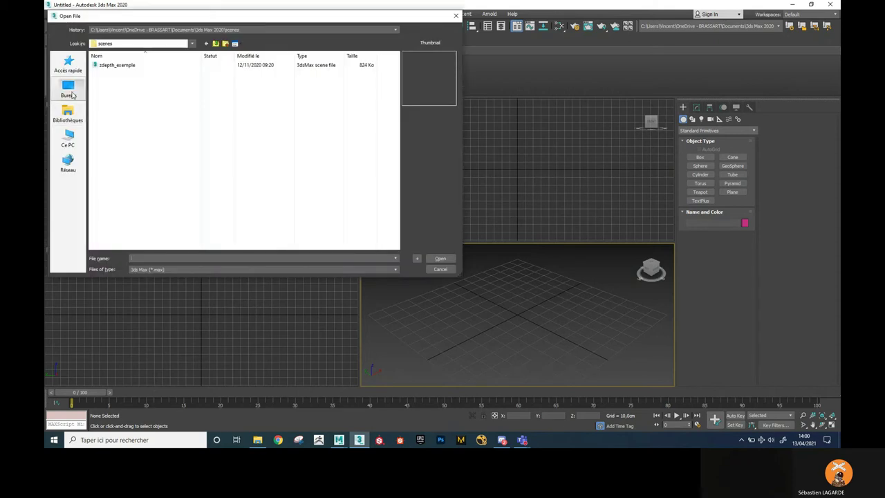
pyautogui.doubleClick(307, 85)
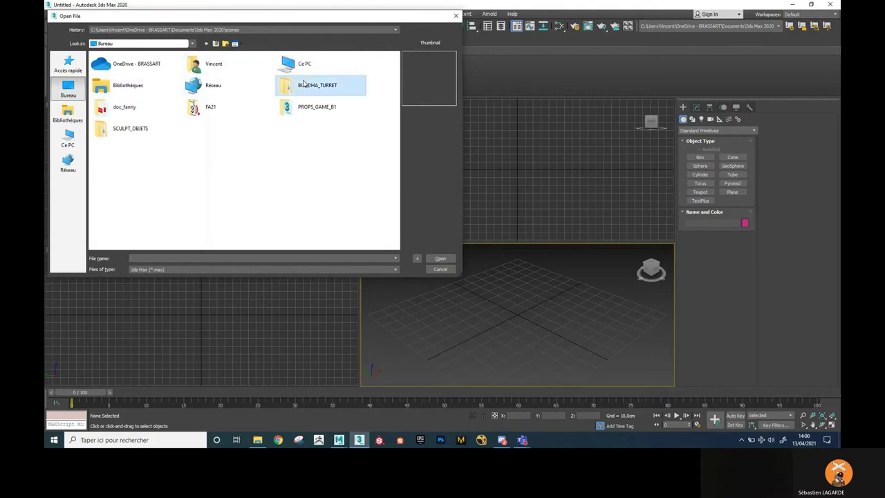
pyautogui.doubleClick(108, 74)
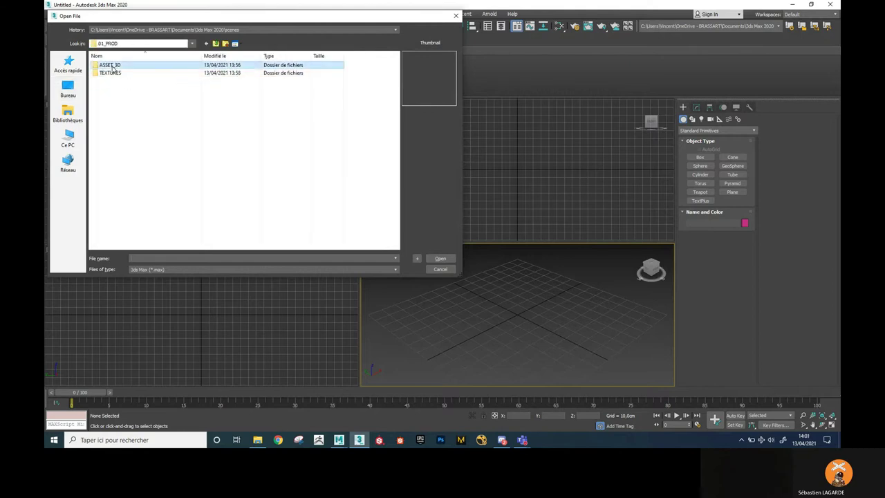
pyautogui.doubleClick(109, 65)
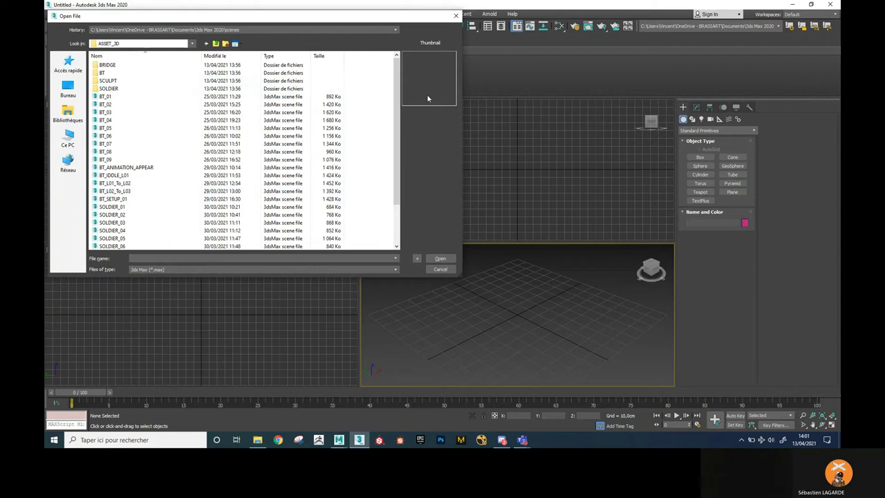
pyautogui.moveTo(399, 96)
pyautogui.mouseDown()
pyautogui.moveTo(396, 136)
pyautogui.moveTo(398, 95)
pyautogui.mouseUp()
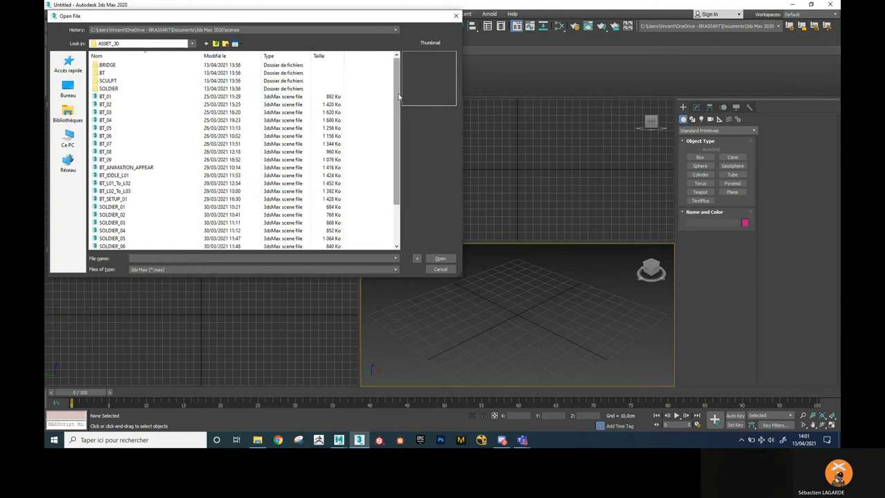
# Re-browse to ASSET_3D > BT and open the BT_09 scene.
pyautogui.click(68, 88)
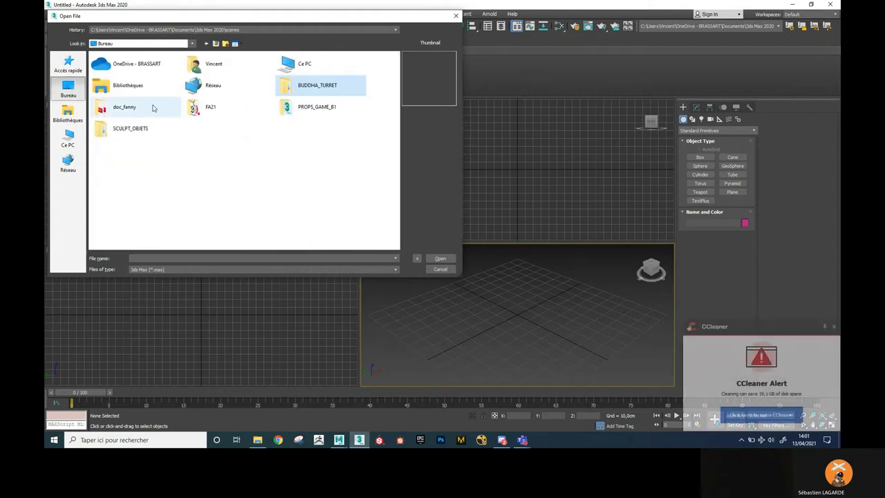
pyautogui.doubleClick(300, 89)
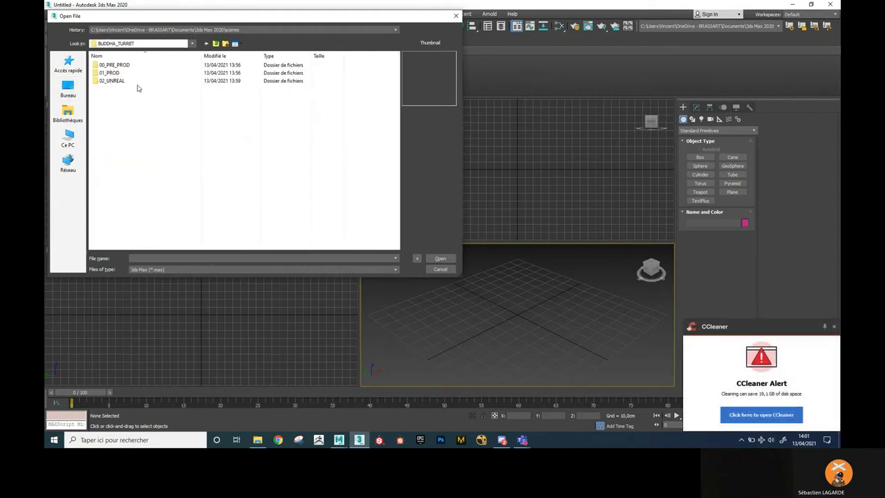
pyautogui.doubleClick(128, 75)
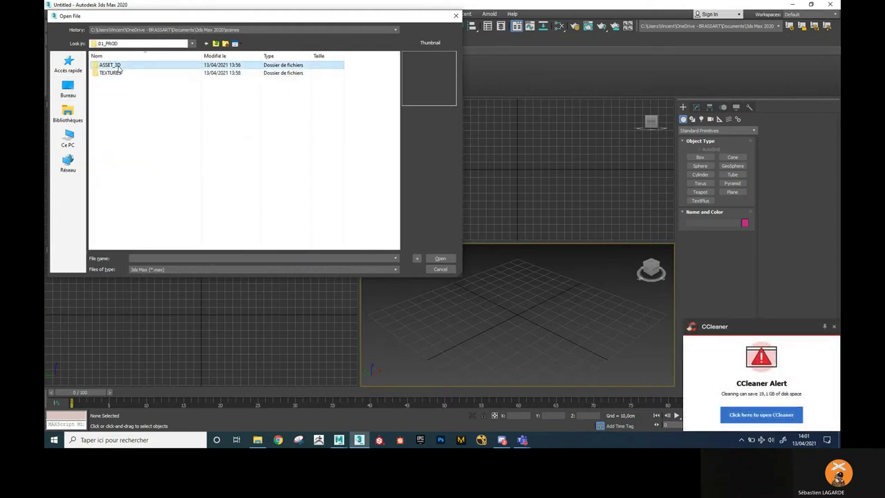
pyautogui.doubleClick(108, 65)
pyautogui.scroll(-2, 396, 90)
pyautogui.scroll(2, 396, 90)
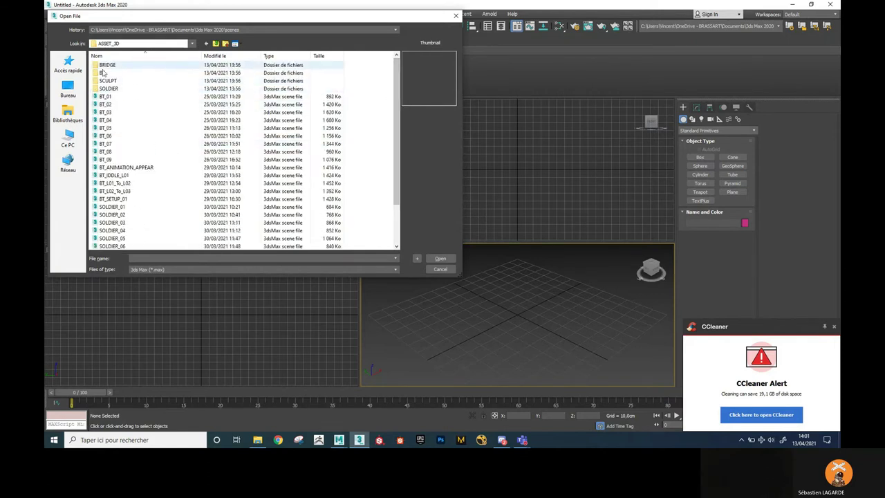
pyautogui.doubleClick(105, 73)
pyautogui.click(118, 143)
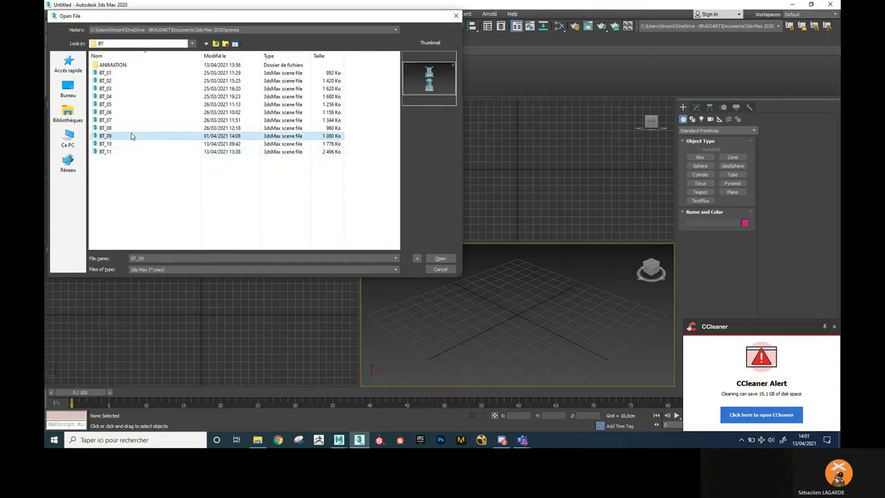
pyautogui.click(440, 258)
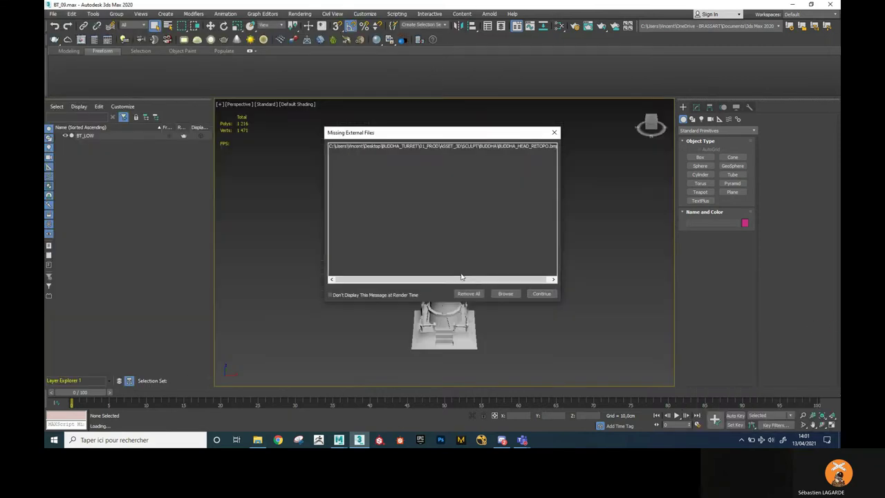
# Dismiss the missing-files warning and open BT_SETUP.max from the ANIMATION folder.
pyautogui.click(540, 295)
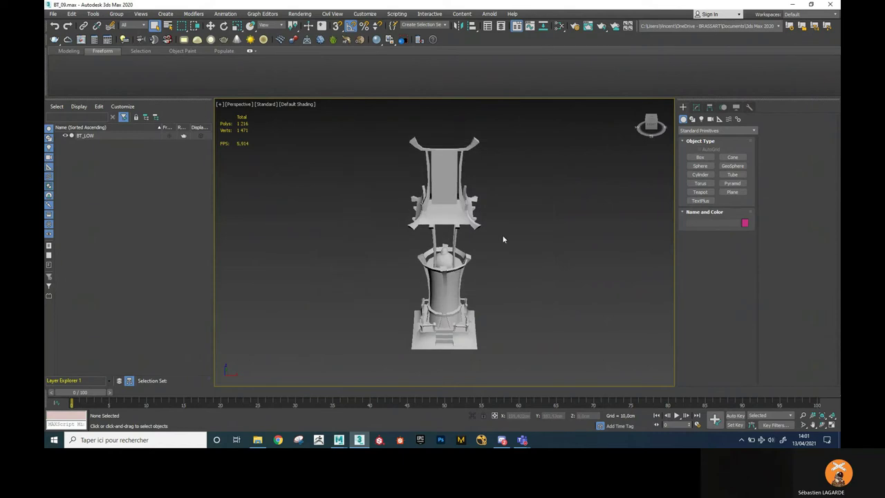
pyautogui.keyDown('alt'); pyautogui.moveTo(382, 215); pyautogui.dragTo(449, 209, button='middle'); pyautogui.keyUp('alt')
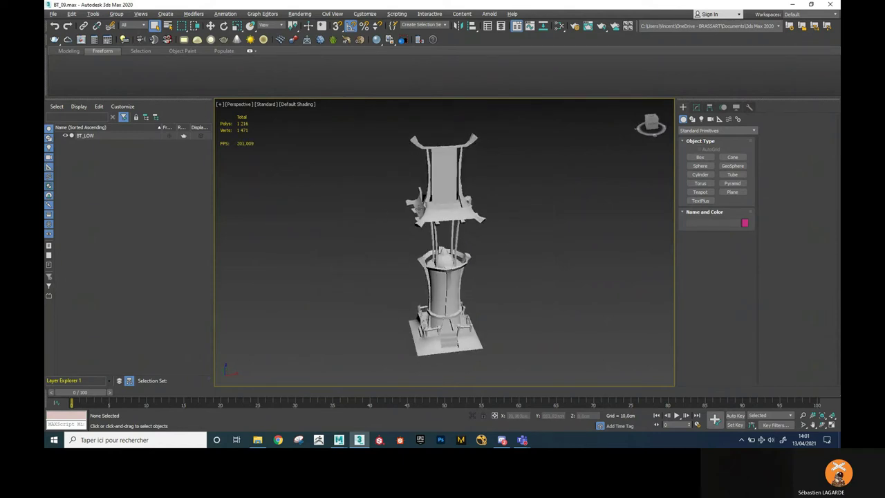
pyautogui.click(53, 14)
pyautogui.click(62, 46)
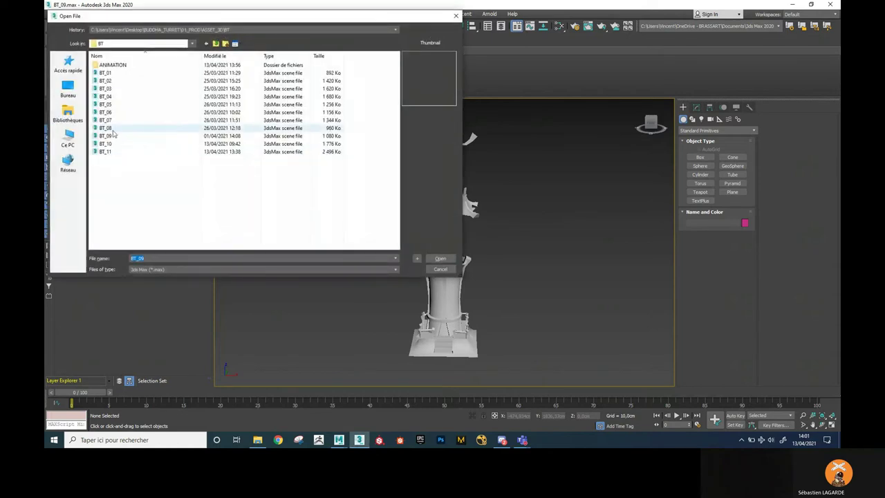
pyautogui.doubleClick(114, 65)
pyautogui.click(125, 66)
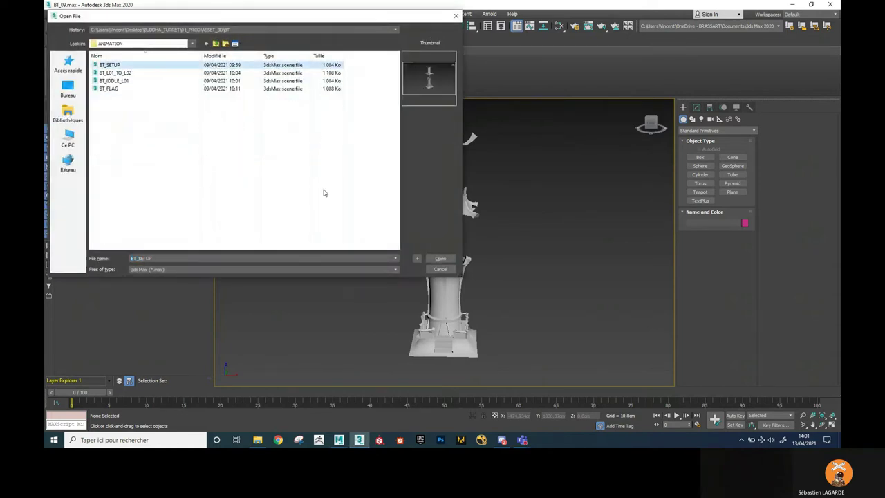
pyautogui.click(440, 259)
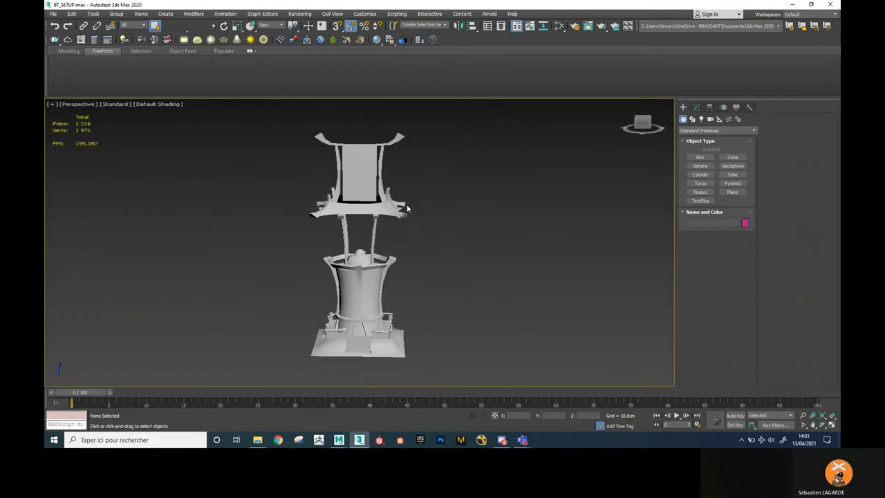
# Select the BT_LOW tower mesh and inspect its Skin modifier.
pyautogui.scroll(3, 463, 195)
pyautogui.scroll(3, 484, 198)
pyautogui.click(488, 202)
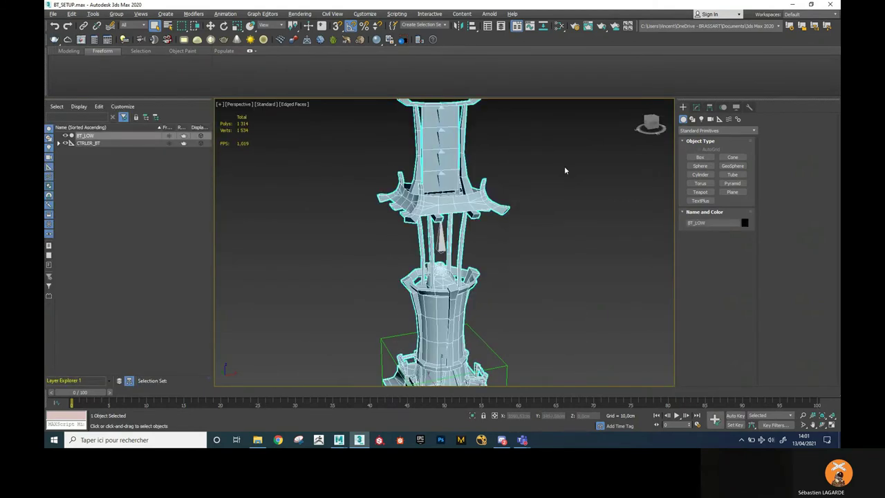
pyautogui.click(696, 107)
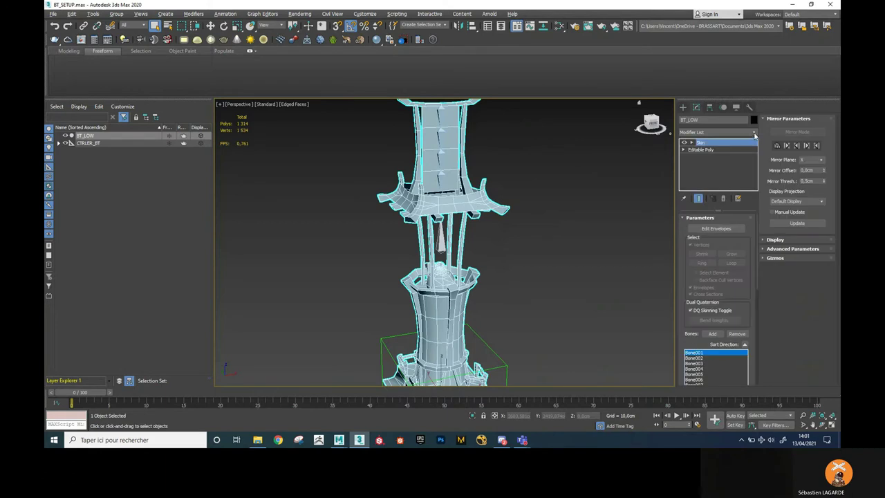
# Test-rotate the bone driving the top panel, then undo the rotation.
pyautogui.moveTo(519, 194); pyautogui.dragTo(515, 153, button='middle')
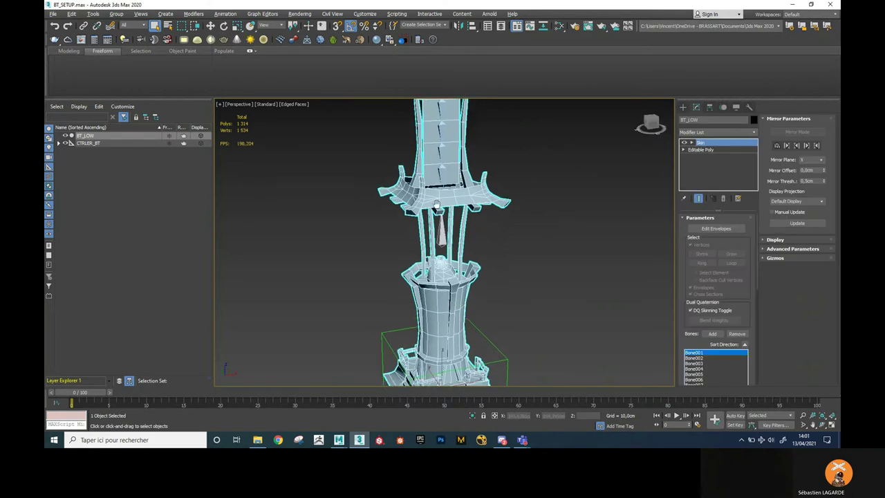
pyautogui.click(446, 201)
pyautogui.press('w')
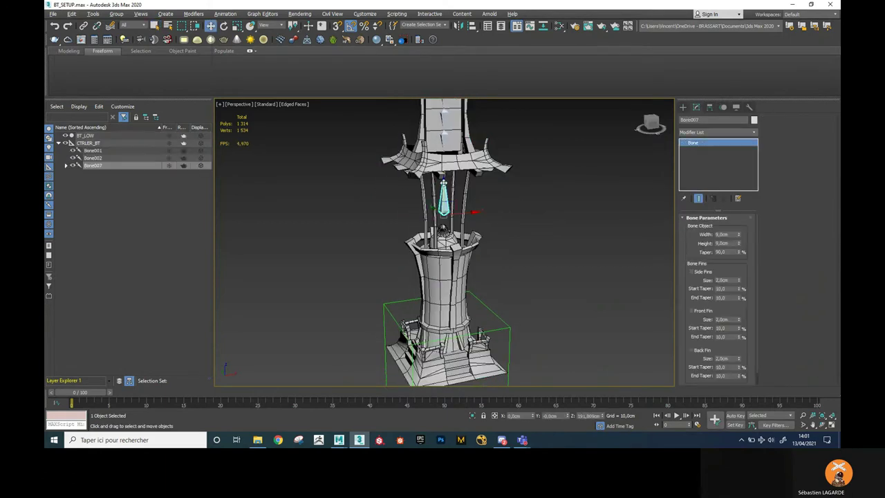
pyautogui.moveTo(455, 193); pyautogui.dragTo(453, 178, button='middle')
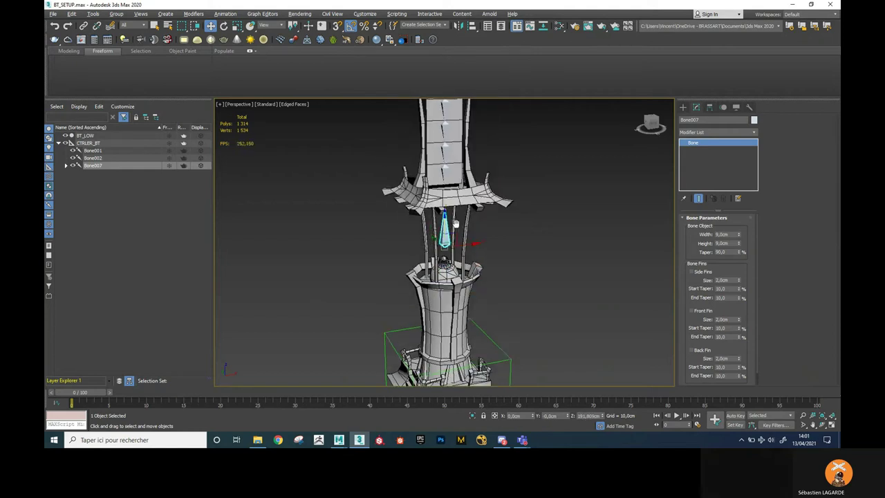
pyautogui.press('e')
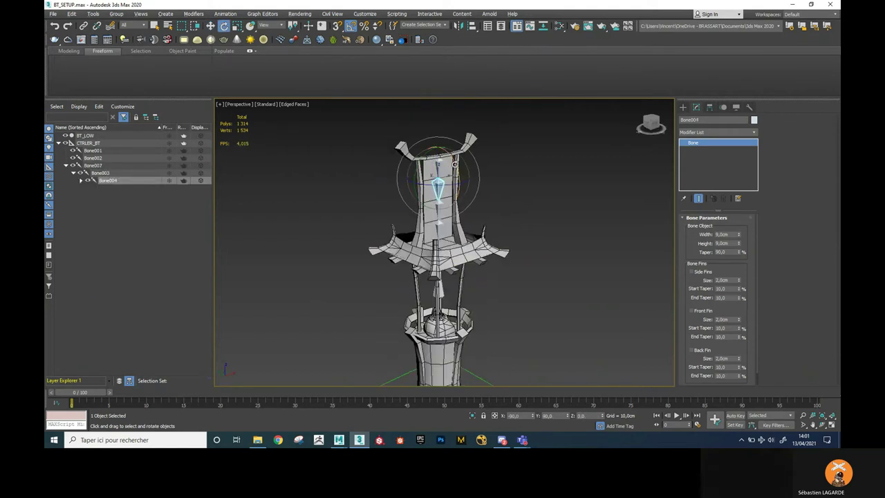
pyautogui.moveTo(453, 178); pyautogui.dragTo(458, 150)
pyautogui.hotkey('ctrl', 'z')
pyautogui.hotkey('ctrl', 'z')
pyautogui.hotkey('ctrl', 'z')
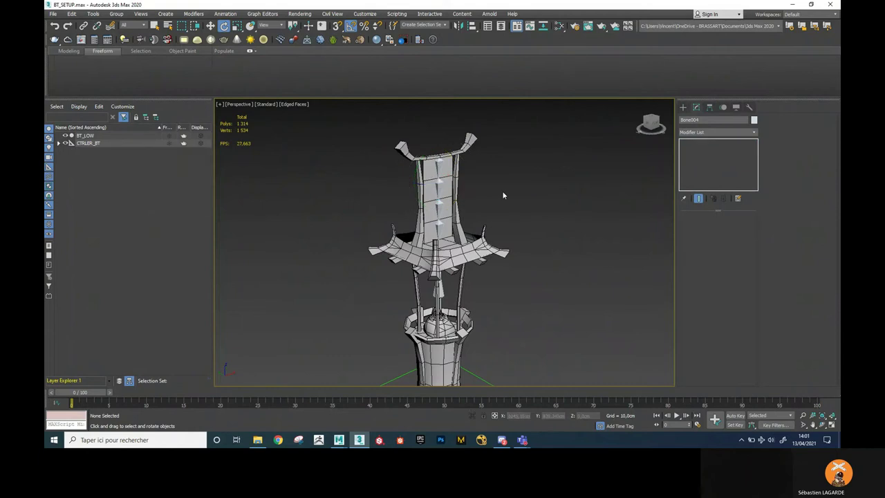
pyautogui.keyDown('alt'); pyautogui.moveTo(504, 193); pyautogui.dragTo(451, 197, button='middle'); pyautogui.keyUp('alt')
# Select BT_LOW together with its controller and all child bones.
pyautogui.click(215, 221)
pyautogui.press('w')
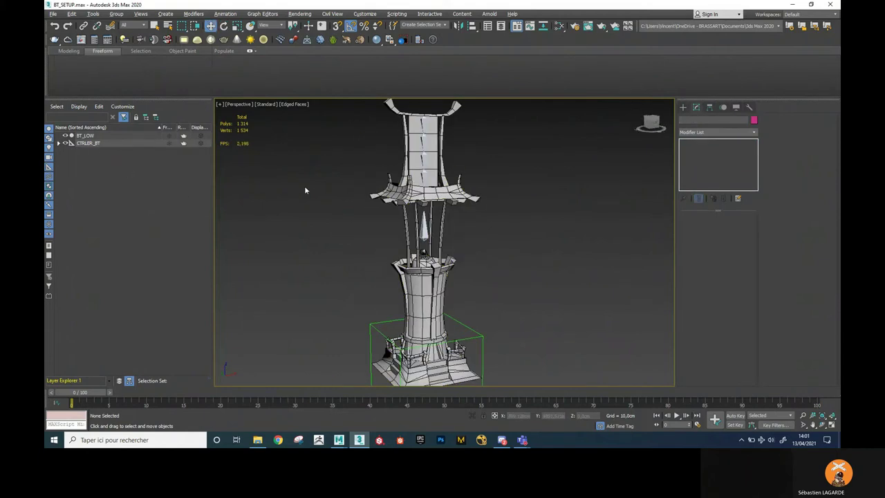
pyautogui.hotkey('ctrl', 'a')
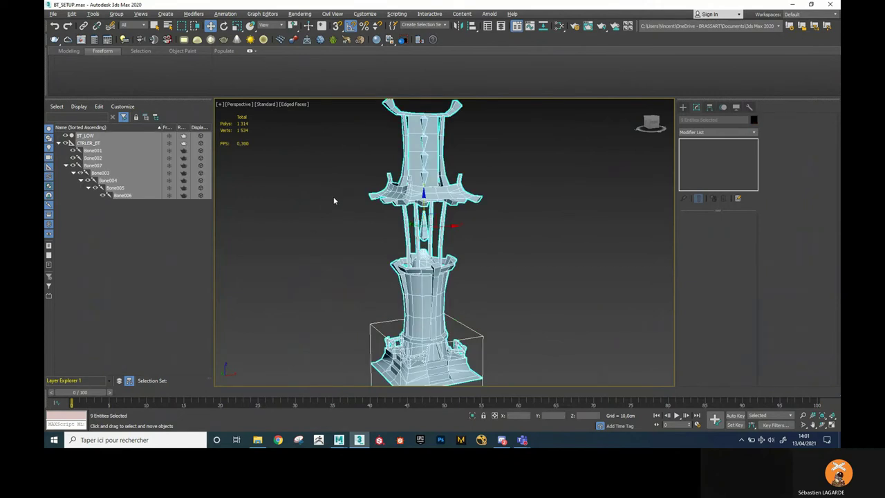
pyautogui.click(85, 136)
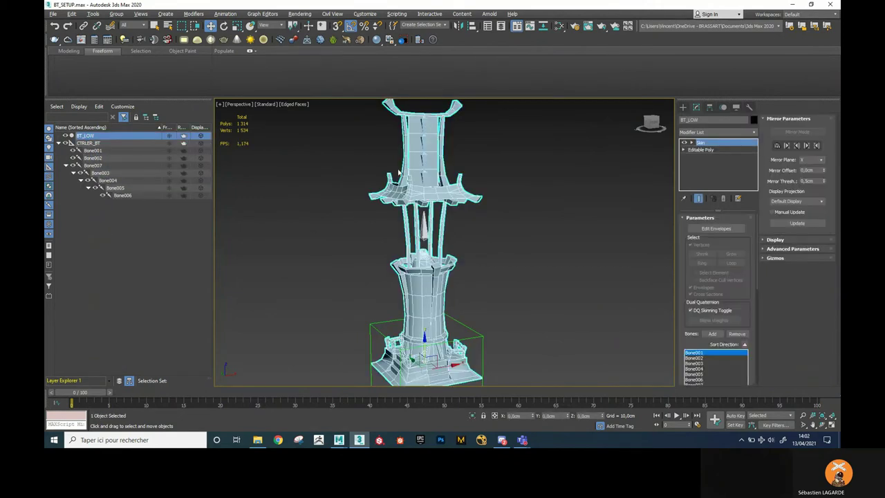
pyautogui.keyDown('ctrl'); pyautogui.doubleClick(89, 143); pyautogui.keyUp('ctrl')
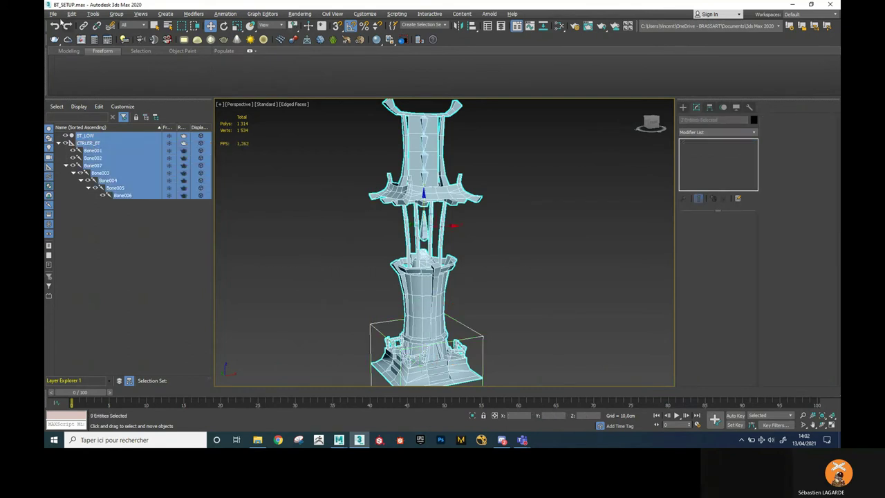
pyautogui.click(53, 14)
pyautogui.moveTo(63, 137)
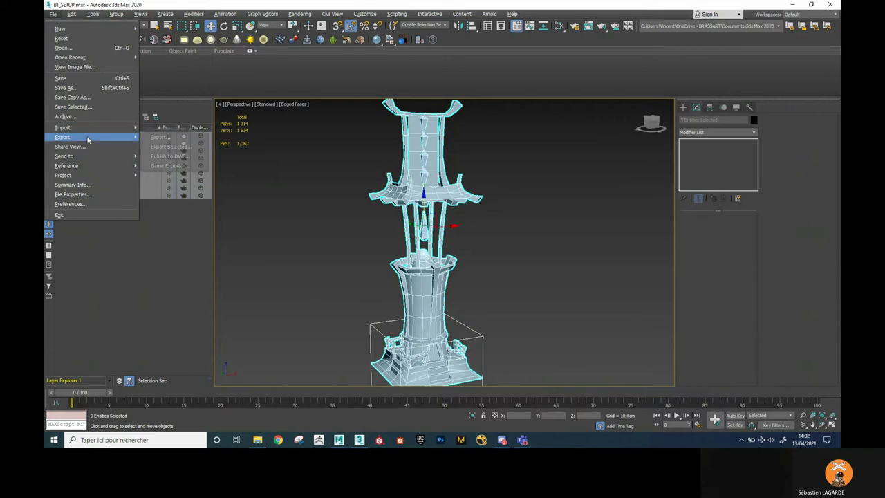
# Export the selection as BT on the Desktop to reach the FBX options.
pyautogui.click(166, 147)
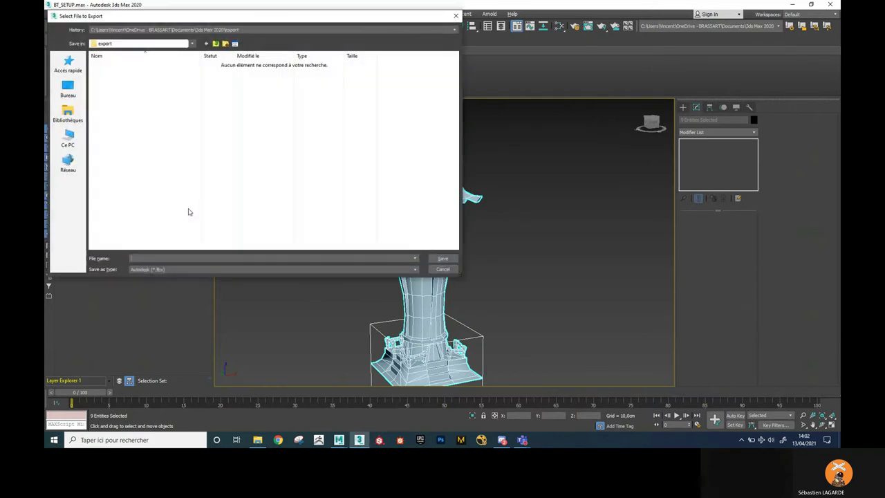
pyautogui.click(76, 88)
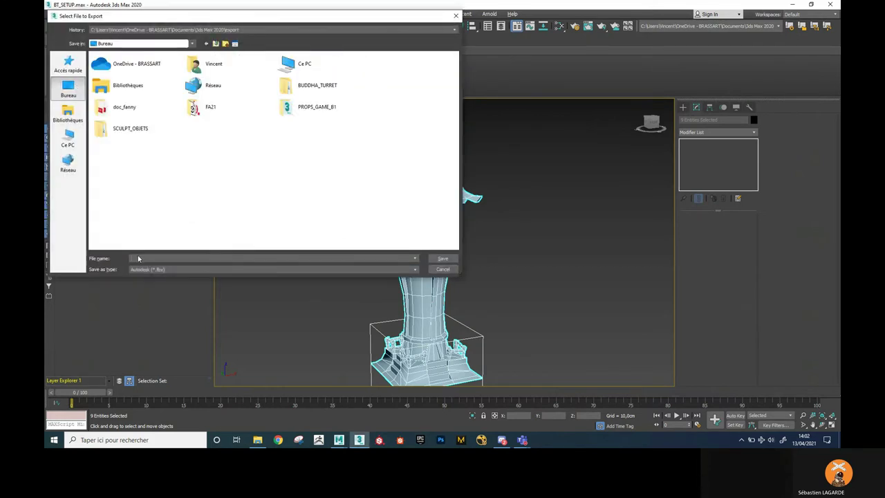
pyautogui.write('BT')
pyautogui.click(443, 259)
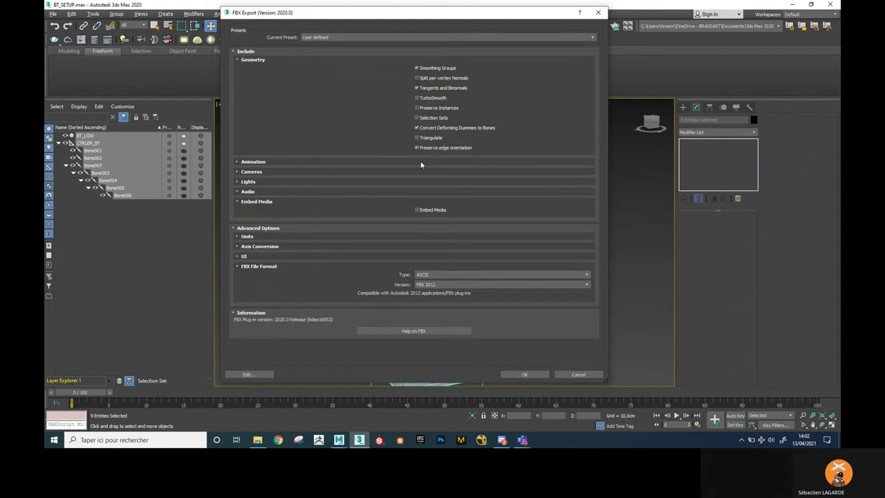
pyautogui.moveTo(465, 15); pyautogui.dragTo(463, 25)
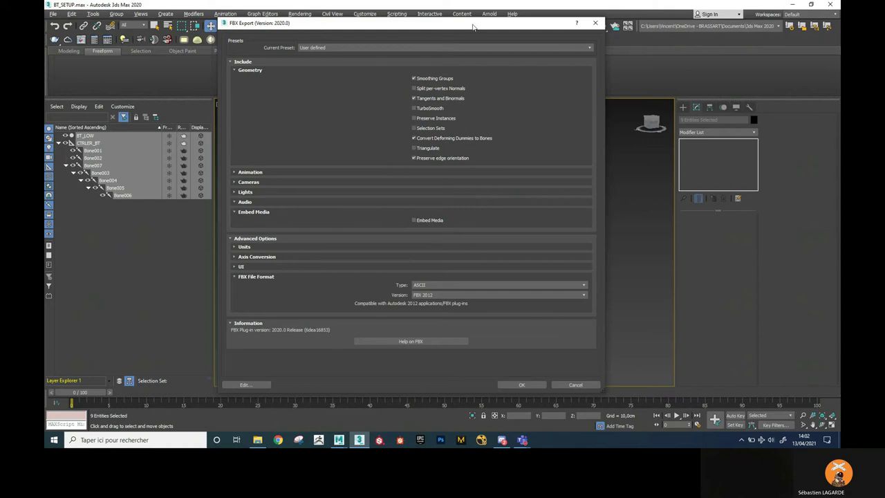
pyautogui.moveTo(474, 27); pyautogui.dragTo(277, 46)
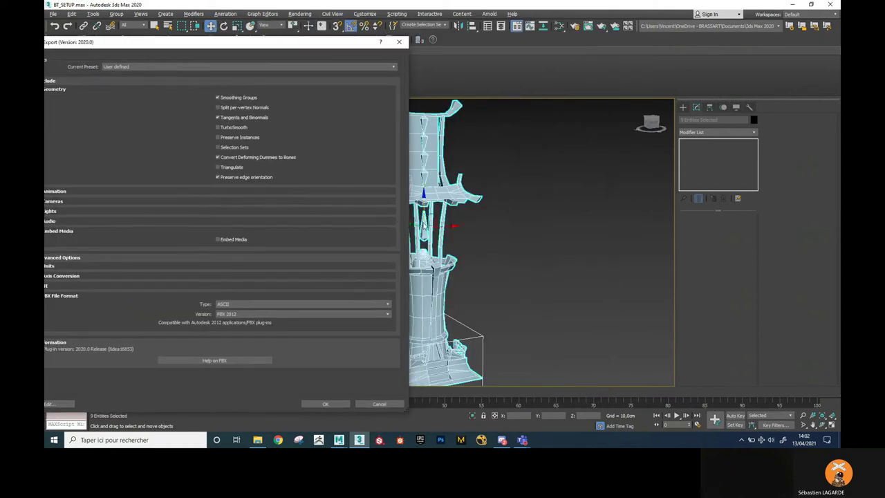
pyautogui.moveTo(291, 43)
pyautogui.mouseDown()
pyautogui.moveTo(467, 47)
pyautogui.moveTo(448, 46)
pyautogui.mouseUp()
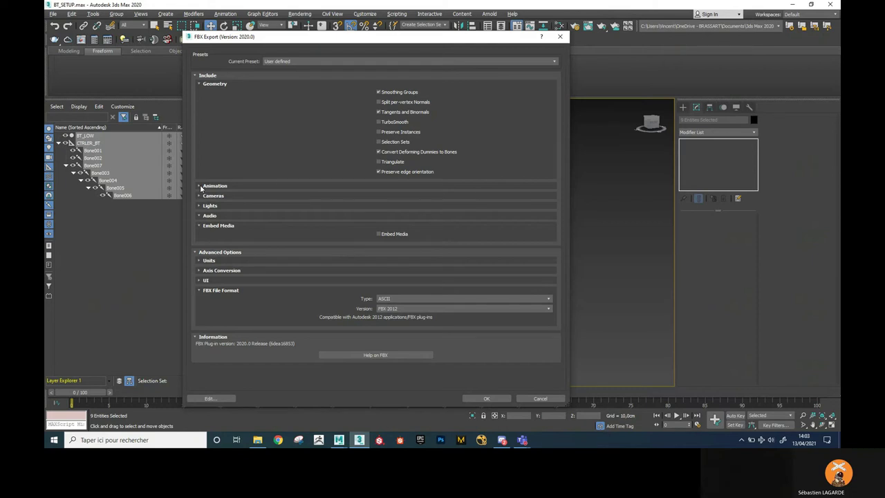
pyautogui.click(200, 187)
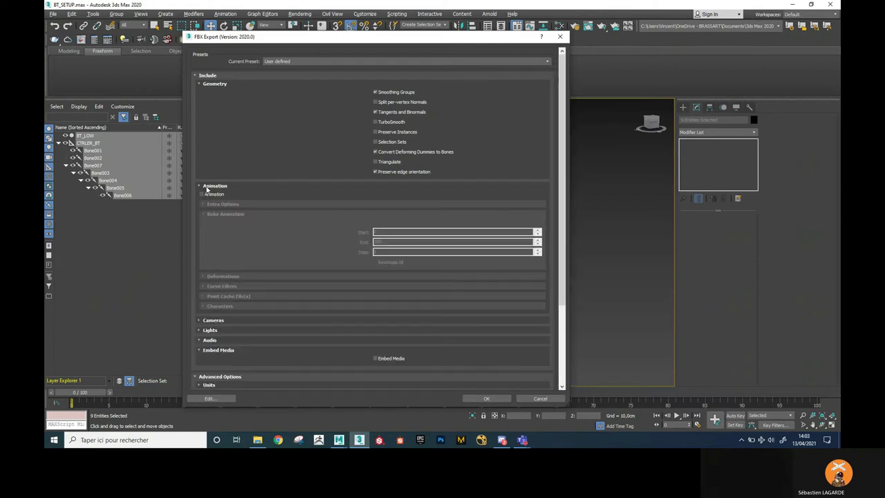
# Collapse the Animation settings, keep ASCII and FBX 2012, and run the export.
pyautogui.click(206, 187)
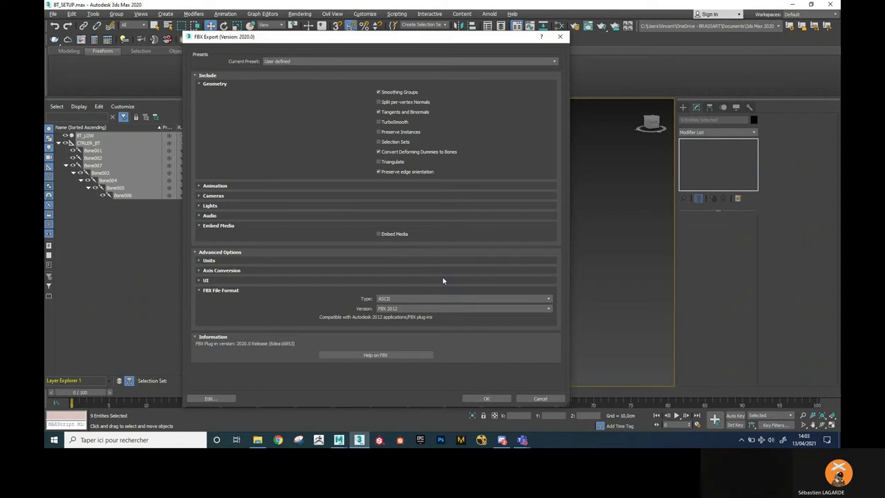
pyautogui.click(403, 301)
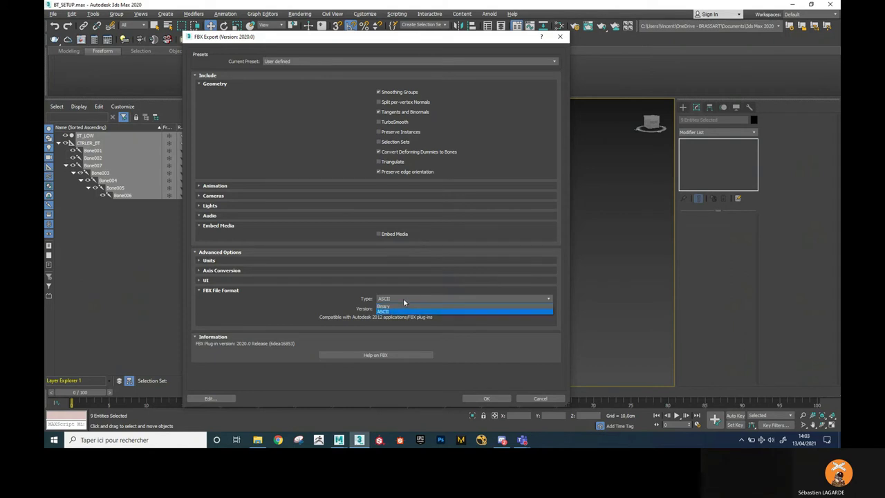
pyautogui.click(403, 299)
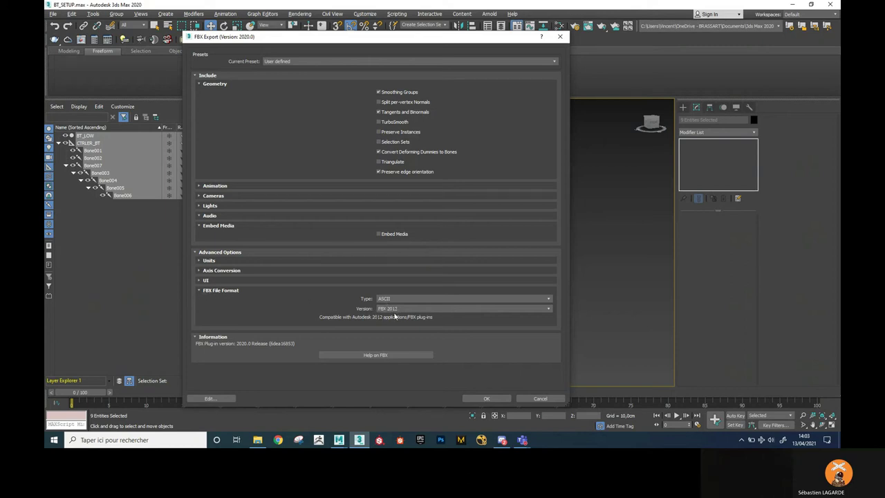
pyautogui.click(486, 399)
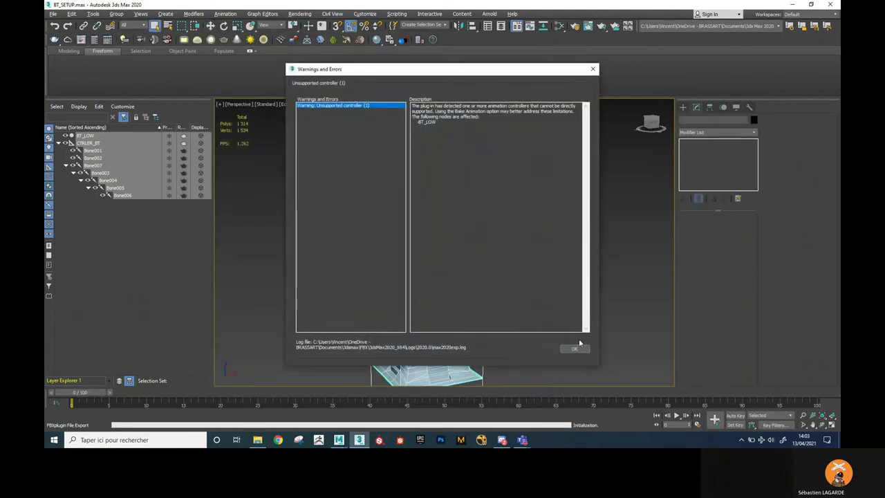
# Close the warnings report, discard turret changes, and open BT_FLAG.max.
pyautogui.click(578, 348)
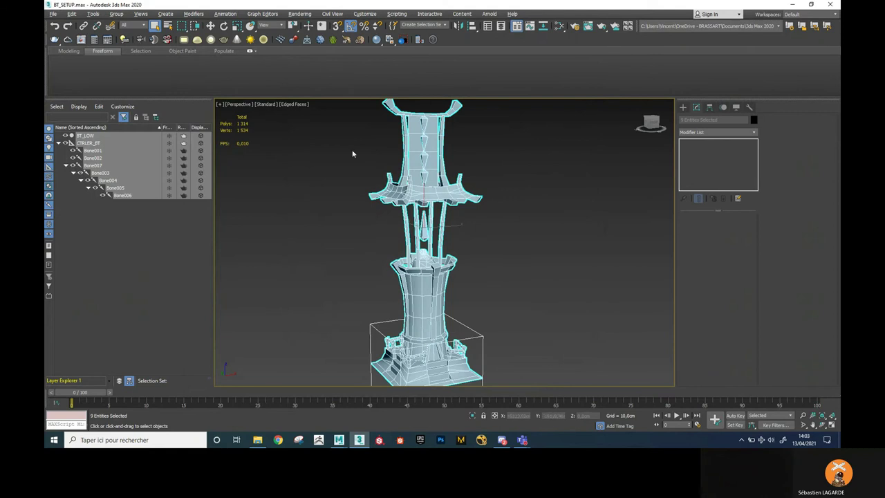
pyautogui.click(53, 14)
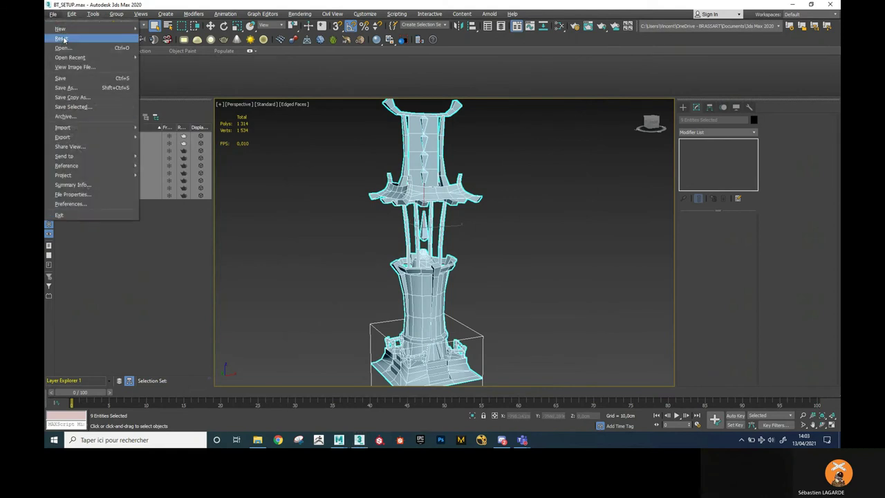
pyautogui.click(64, 49)
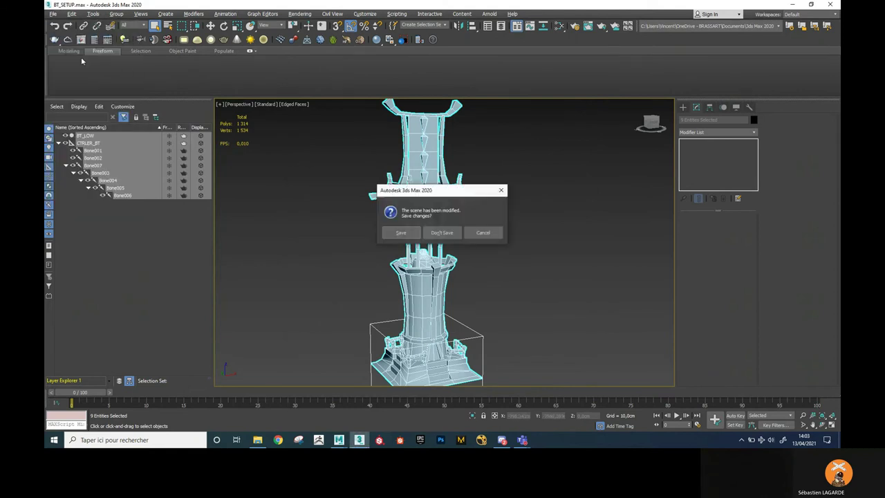
pyautogui.click(442, 231)
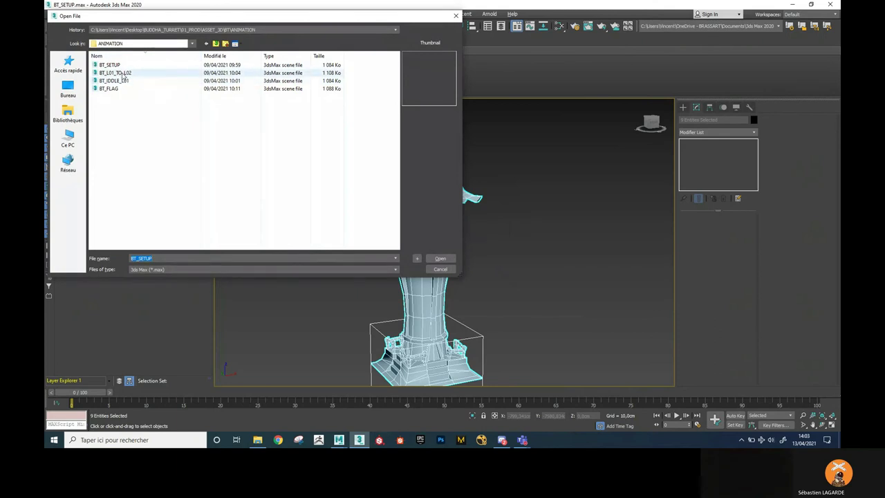
pyautogui.click(125, 73)
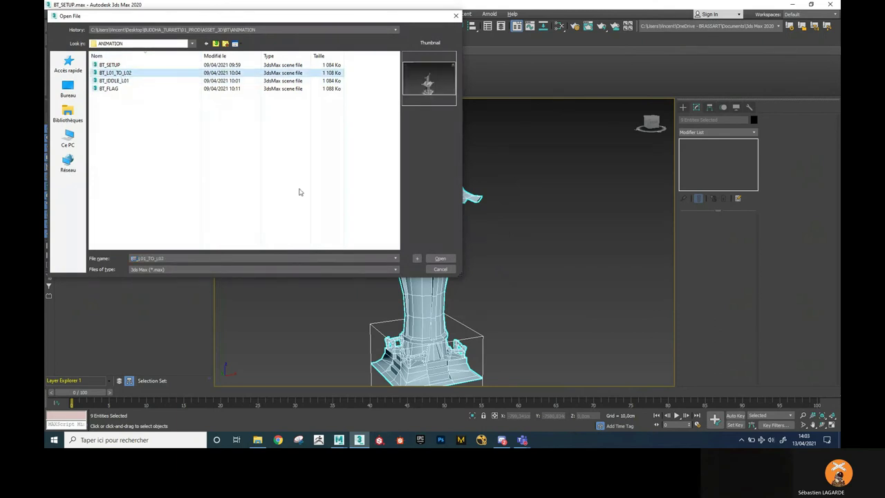
pyautogui.click(113, 89)
pyautogui.click(442, 259)
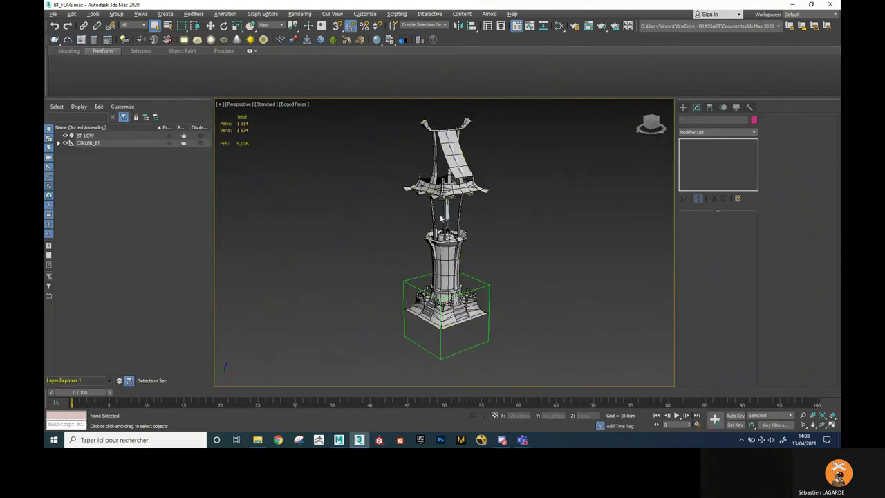
# Scrub the flag animation to about frame 56, then clear the scene selection.
pyautogui.moveTo(75, 393)
pyautogui.mouseDown()
pyautogui.moveTo(482, 393)
pyautogui.moveTo(75, 392)
pyautogui.mouseUp()
pyautogui.hotkey('ctrl', 'a')
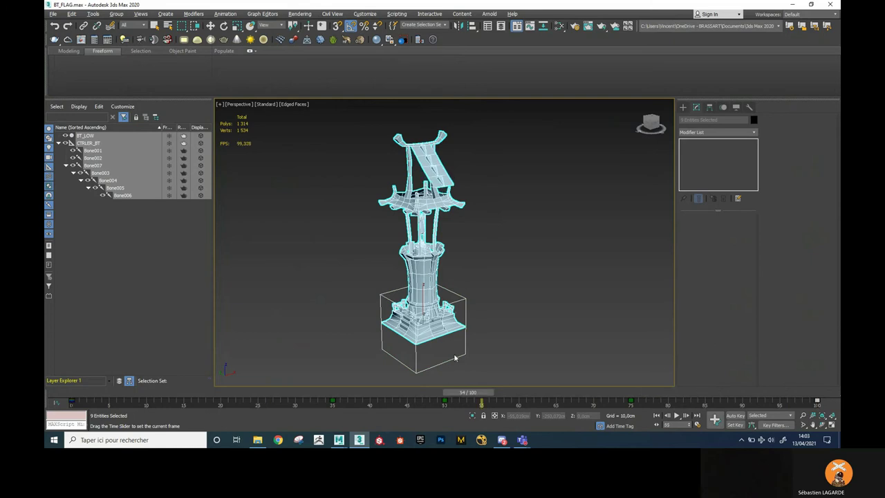
pyautogui.press('q')
pyautogui.click(467, 211)
pyautogui.scroll(2, 457, 224)
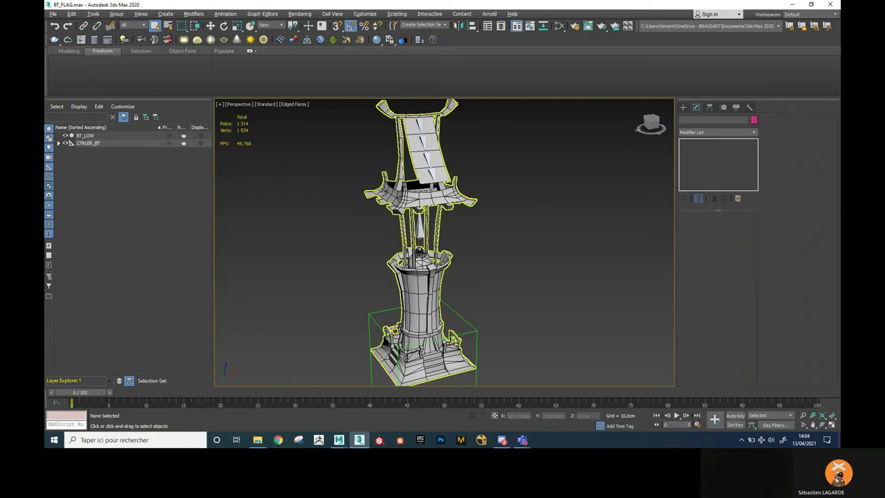
pyautogui.keyDown('alt'); pyautogui.moveTo(389, 198); pyautogui.dragTo(404, 201, button='middle'); pyautogui.keyUp('alt')
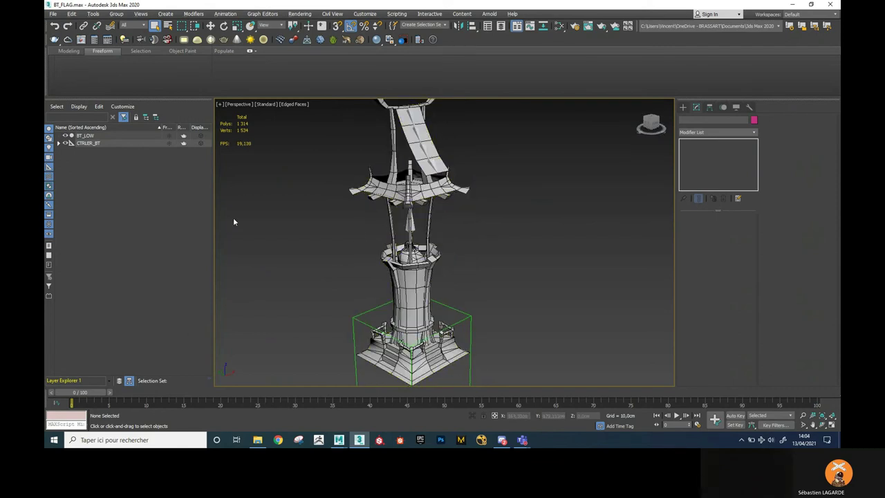
# Select CTRLER_BT with its whole child bone hierarchy and reframe the tower.
pyautogui.click(82, 144)
pyautogui.doubleClick(82, 144)
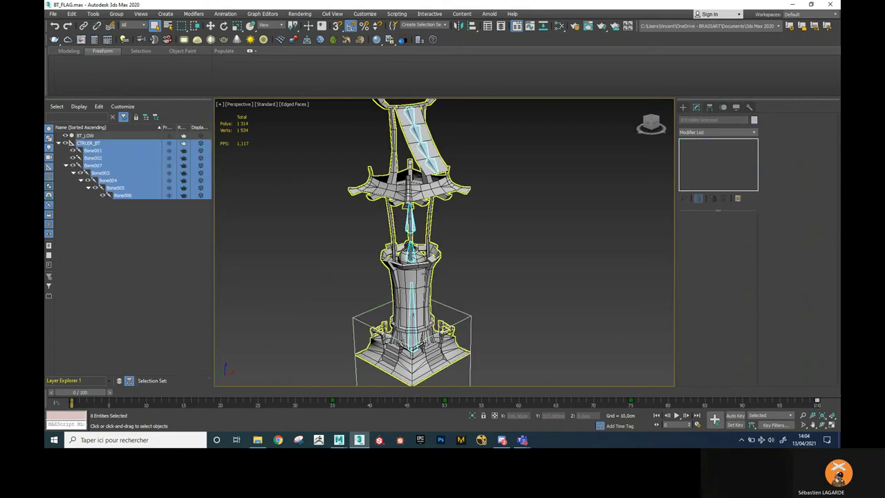
pyautogui.moveTo(464, 312)
pyautogui.mouseDown(button='middle')
pyautogui.moveTo(459, 278)
pyautogui.moveTo(436, 264)
pyautogui.mouseUp(button='middle')
pyautogui.scroll(-3, 460, 276)
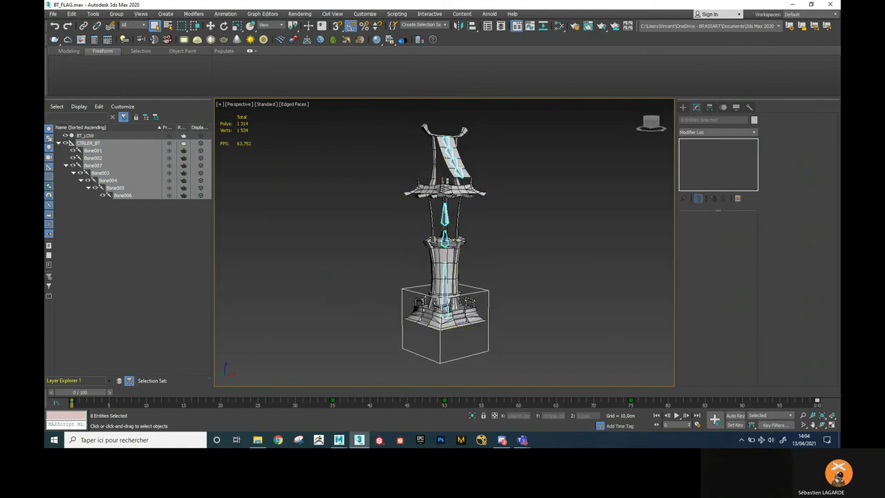
pyautogui.keyDown('alt'); pyautogui.moveTo(435, 264); pyautogui.dragTo(431, 274, button='middle'); pyautogui.keyUp('alt')
pyautogui.keyDown('alt'); pyautogui.moveTo(477, 214); pyautogui.dragTo(483, 203, button='middle'); pyautogui.keyUp('alt')
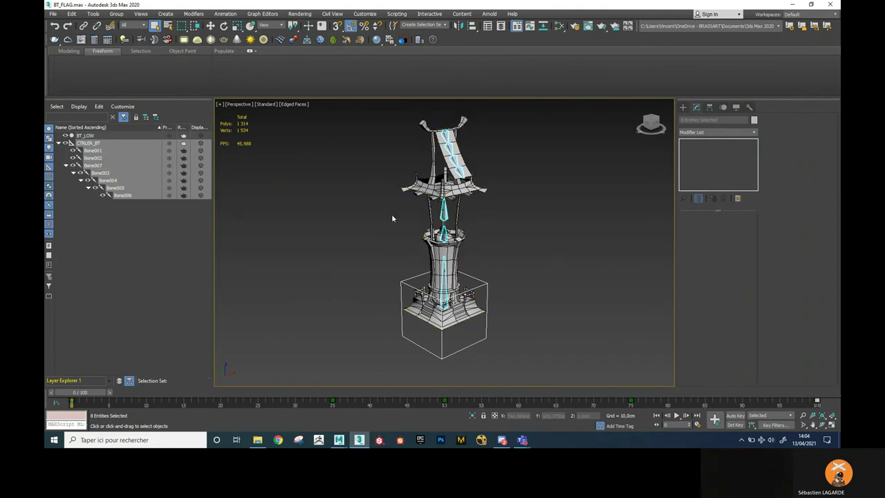
pyautogui.click(52, 14)
pyautogui.press('Escape')
# Export the selected flag rig as BT_FLAG_ANIMATION.fbx and expand the Animation options.
pyautogui.click(59, 144)
pyautogui.click(59, 144)
pyautogui.click(53, 15)
pyautogui.moveTo(62, 137)
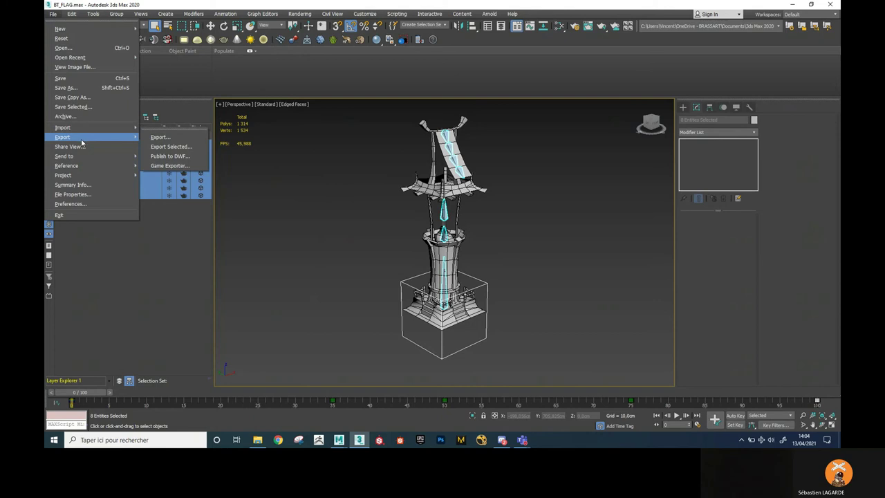
pyautogui.click(172, 146)
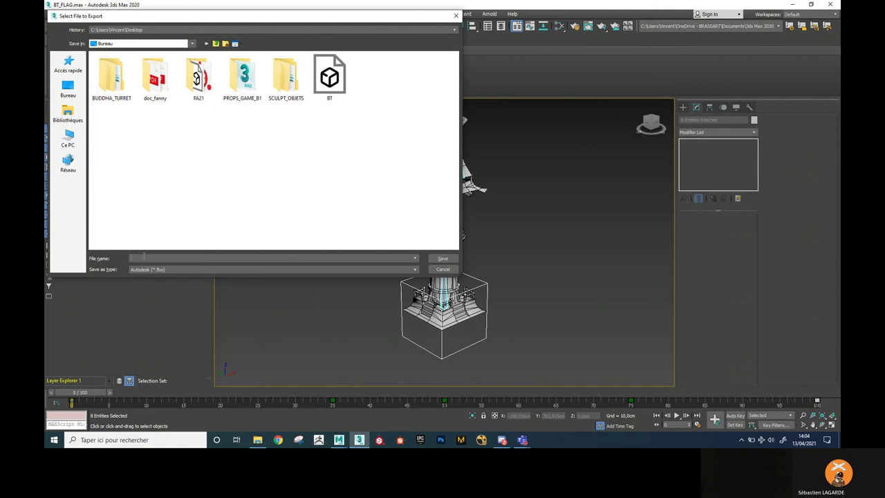
pyautogui.write('BT_FLAG_ANIMATION')
pyautogui.click(445, 260)
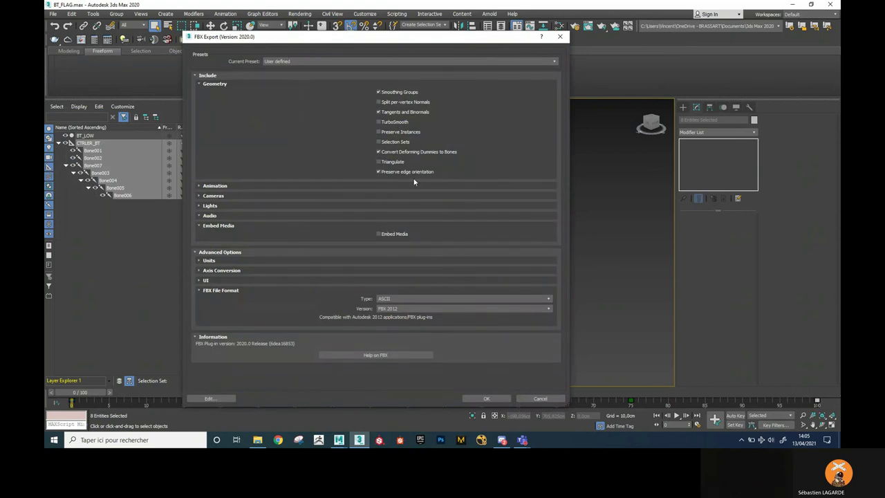
pyautogui.click(200, 188)
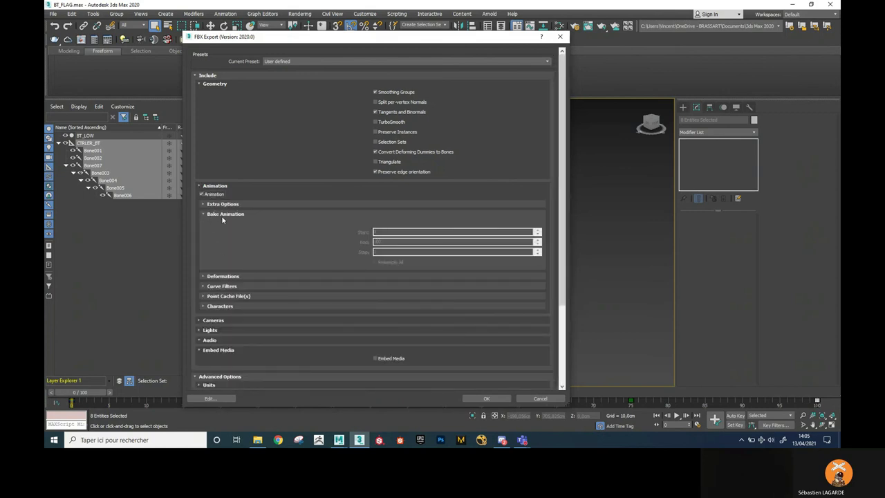
# Enable Bake Animation for frames 0–100 at step 1 and run the export.
pyautogui.click(211, 215)
pyautogui.click(211, 215)
pyautogui.click(205, 222)
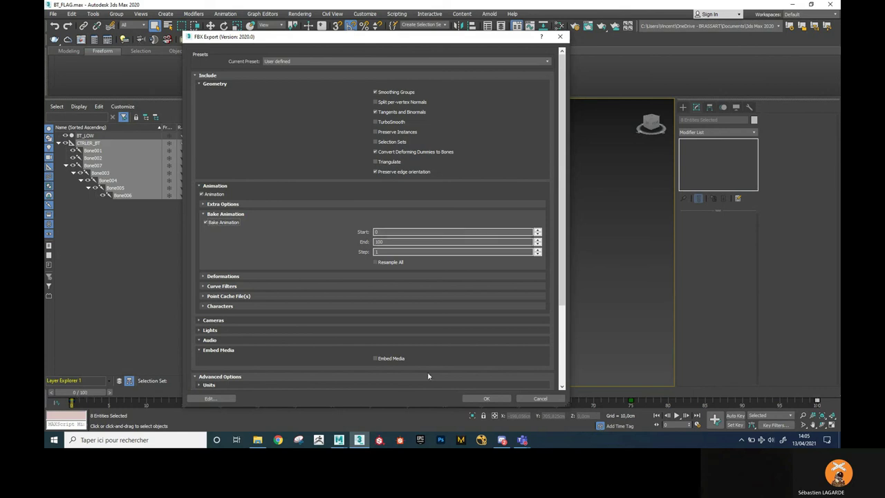
pyautogui.doubleClick(378, 242)
pyautogui.write('80')
pyautogui.press('Return')
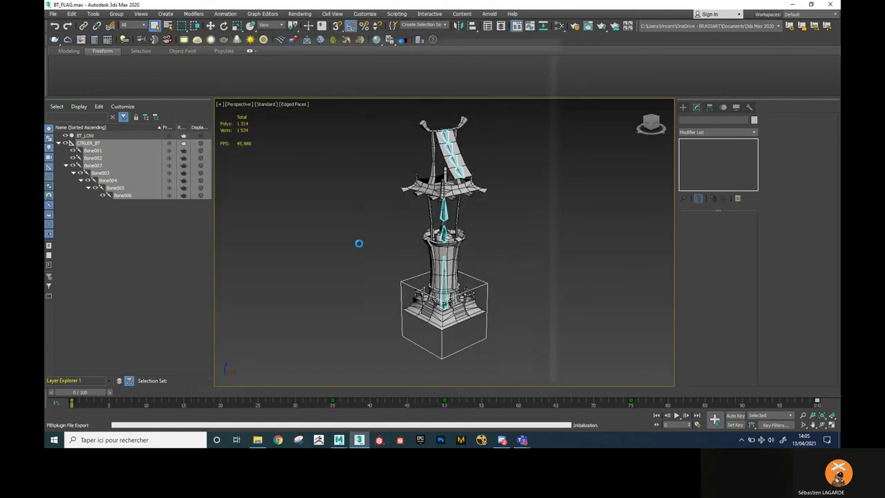